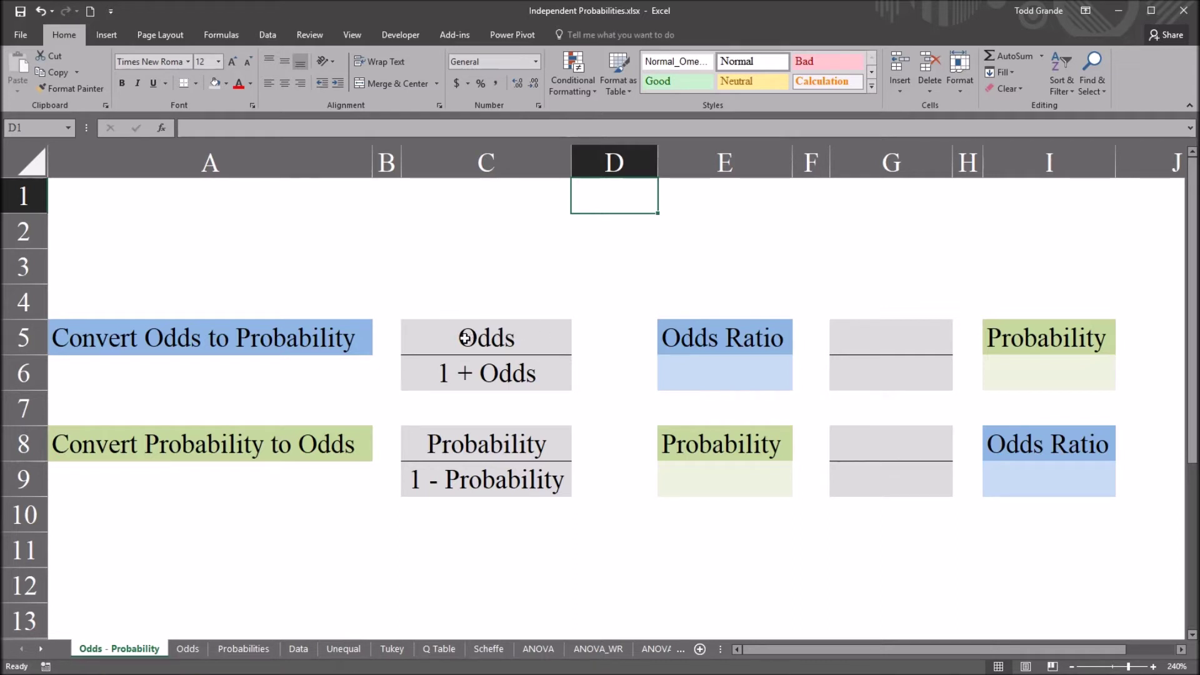
Step: Point out the conversion headings and the Odds over 1 + Odds formula labels
click(150, 345)
click(227, 452)
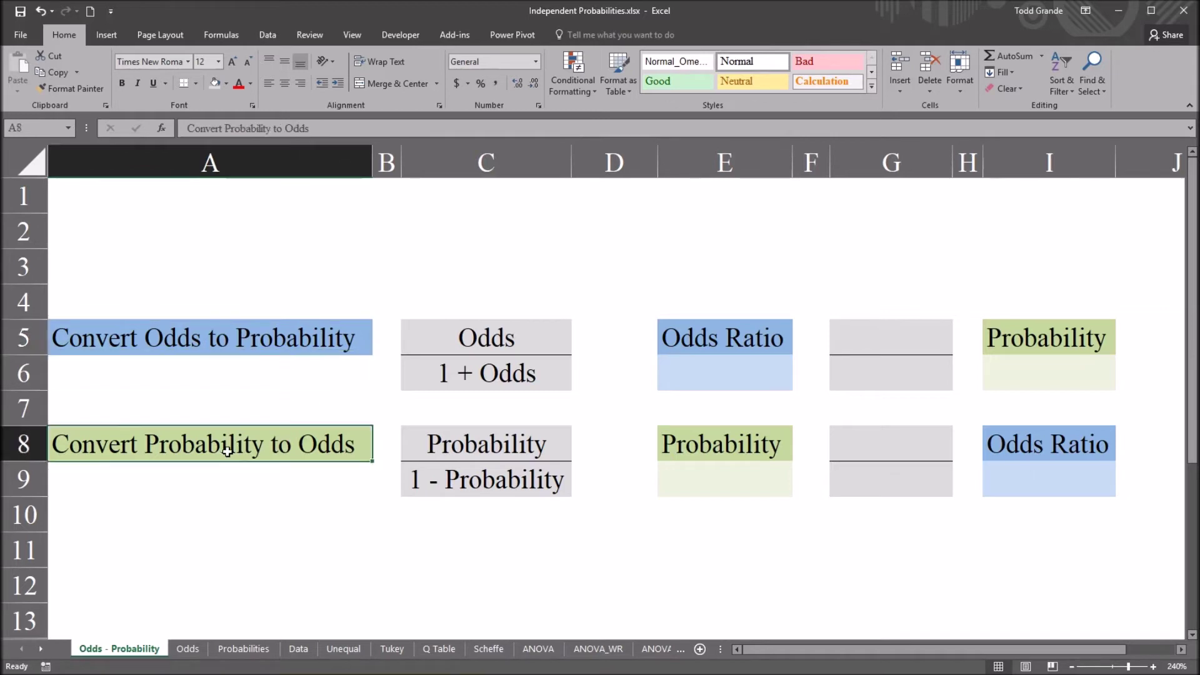
click(171, 341)
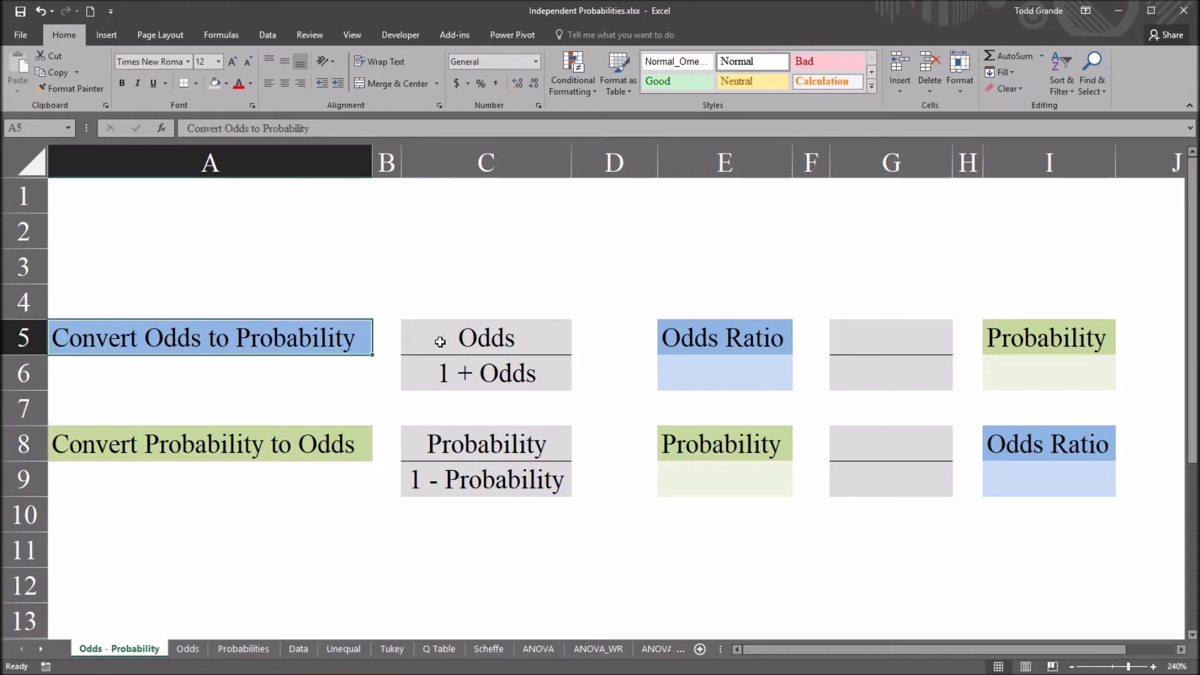
click(495, 338)
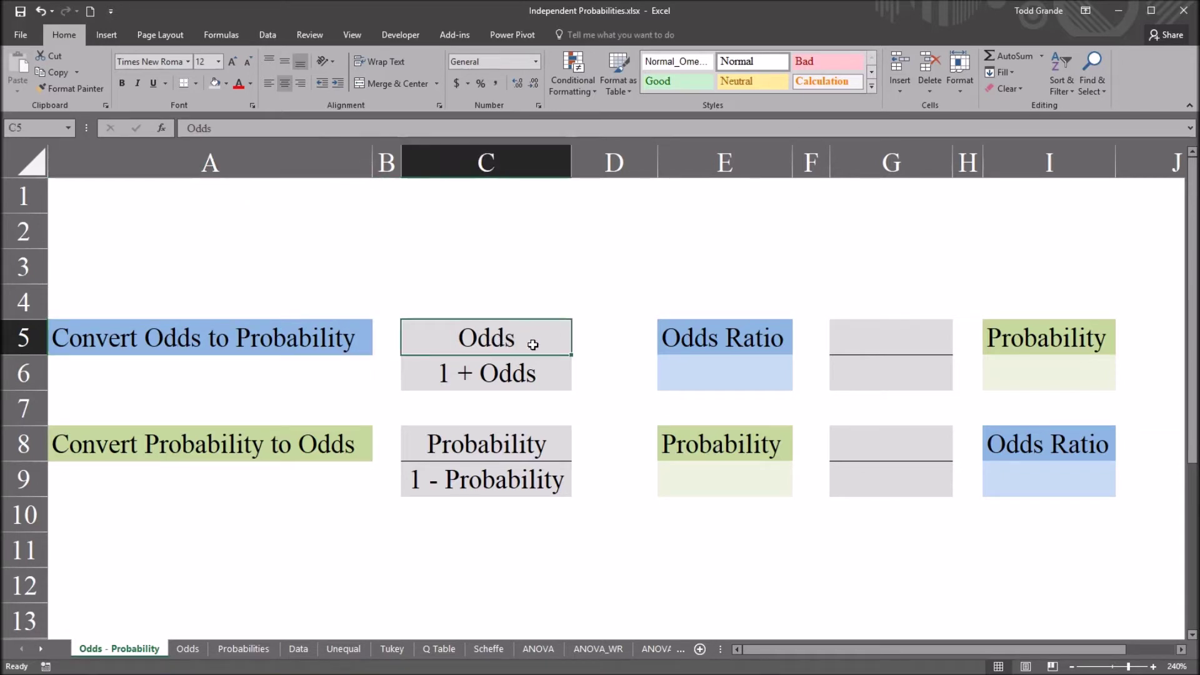
click(480, 377)
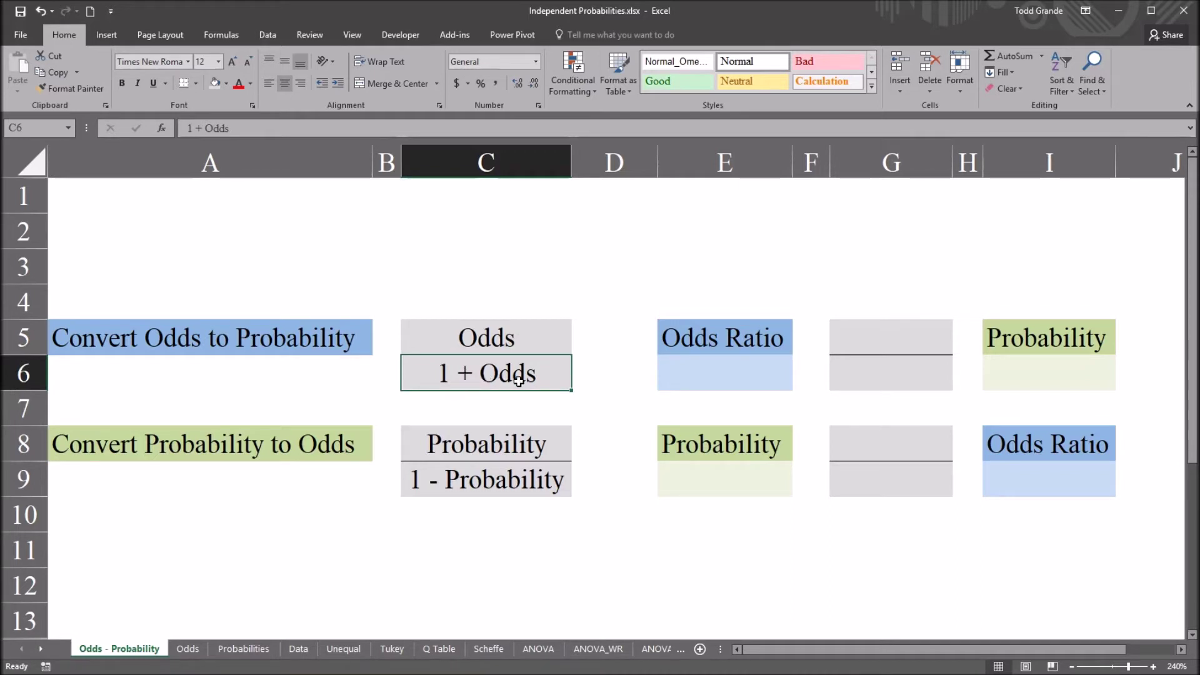
click(504, 341)
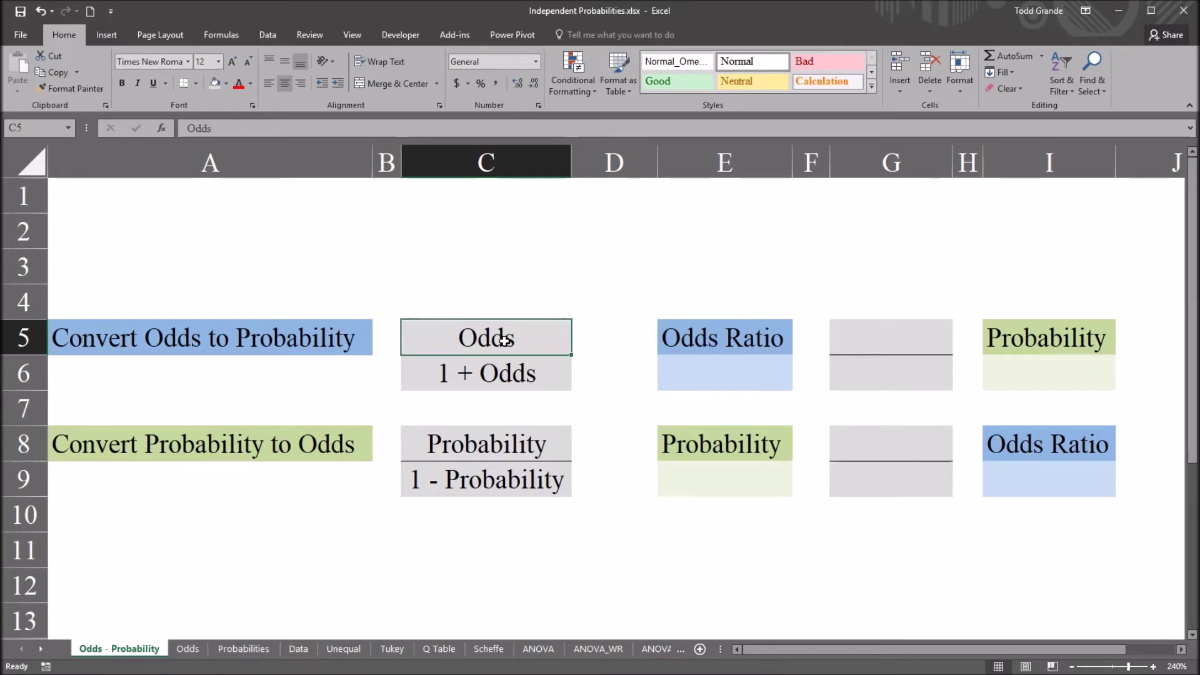
click(491, 373)
click(488, 348)
mouse_move(507, 351)
mouse_down()
mouse_move(504, 369)
mouse_move(501, 344)
mouse_up()
Step: Enter an odds ratio of 4 in cell E6
click(704, 379)
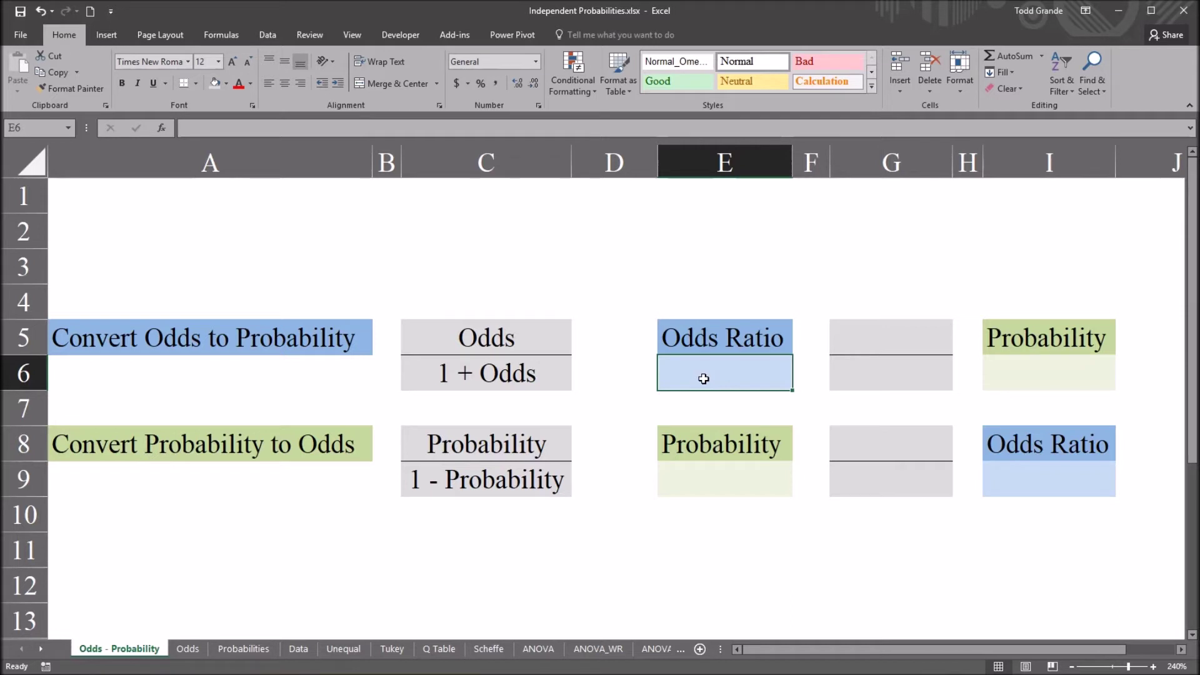
text(4)
key(Return)
click(704, 378)
Step: Enter =E6 in G5 as the numerator and =1+E6 in G6 as the denominator
click(887, 340)
click(891, 382)
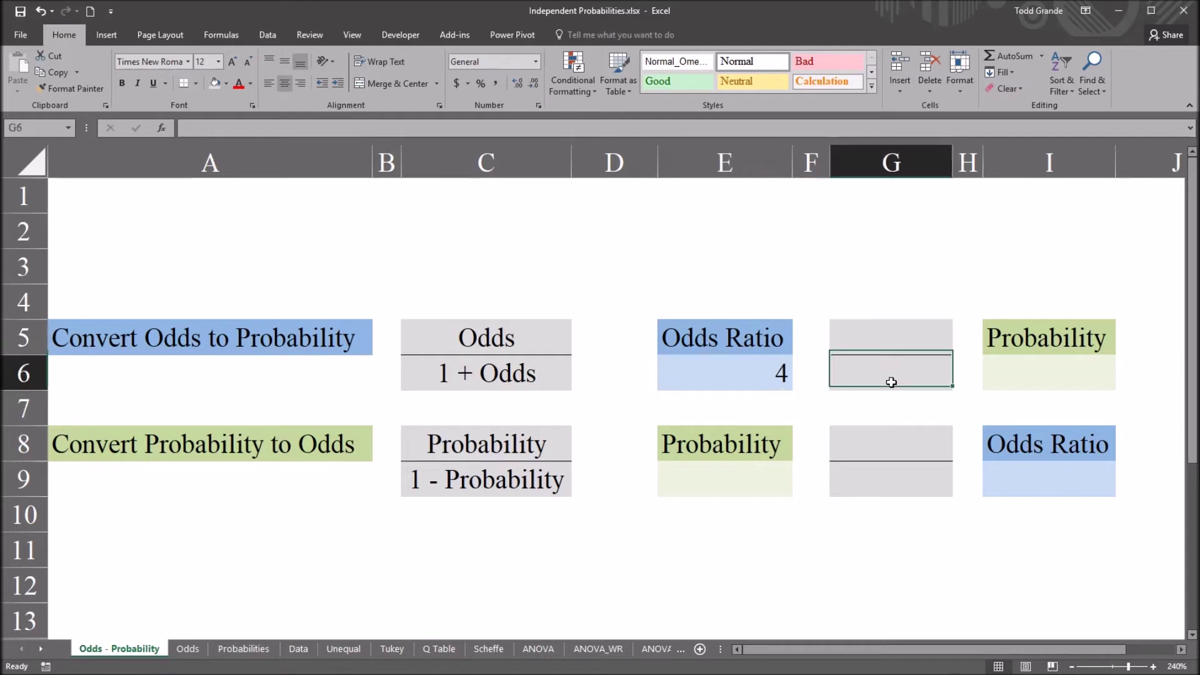
click(758, 375)
click(848, 347)
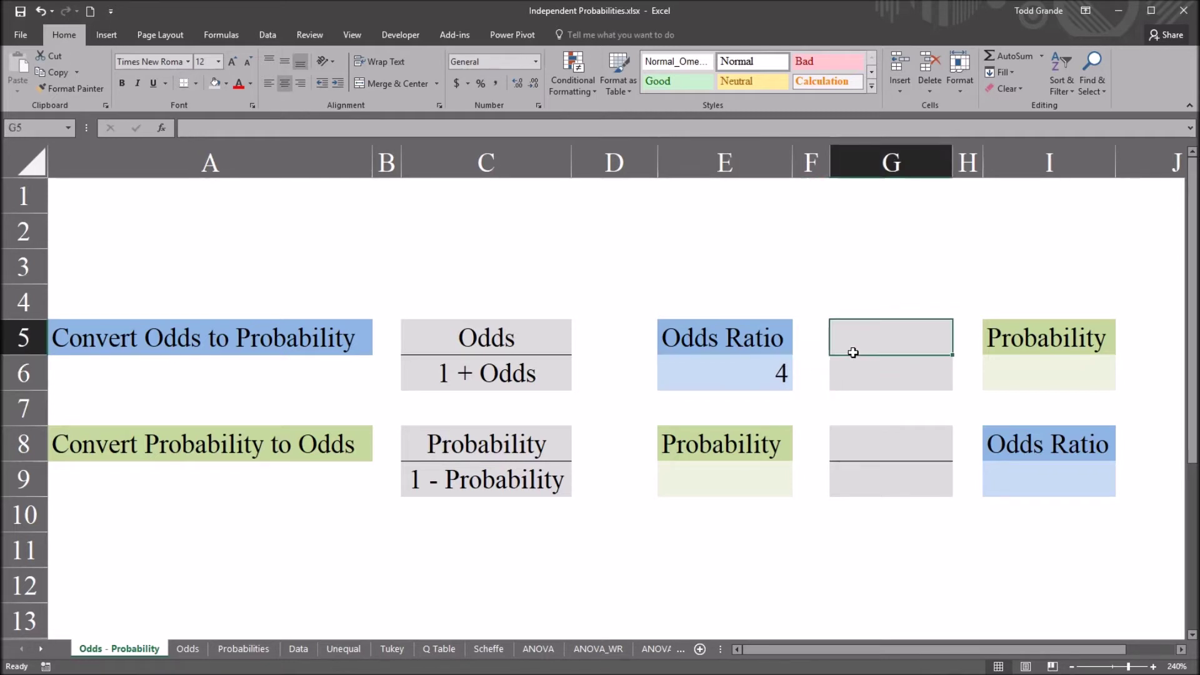
text(=)
click(730, 379)
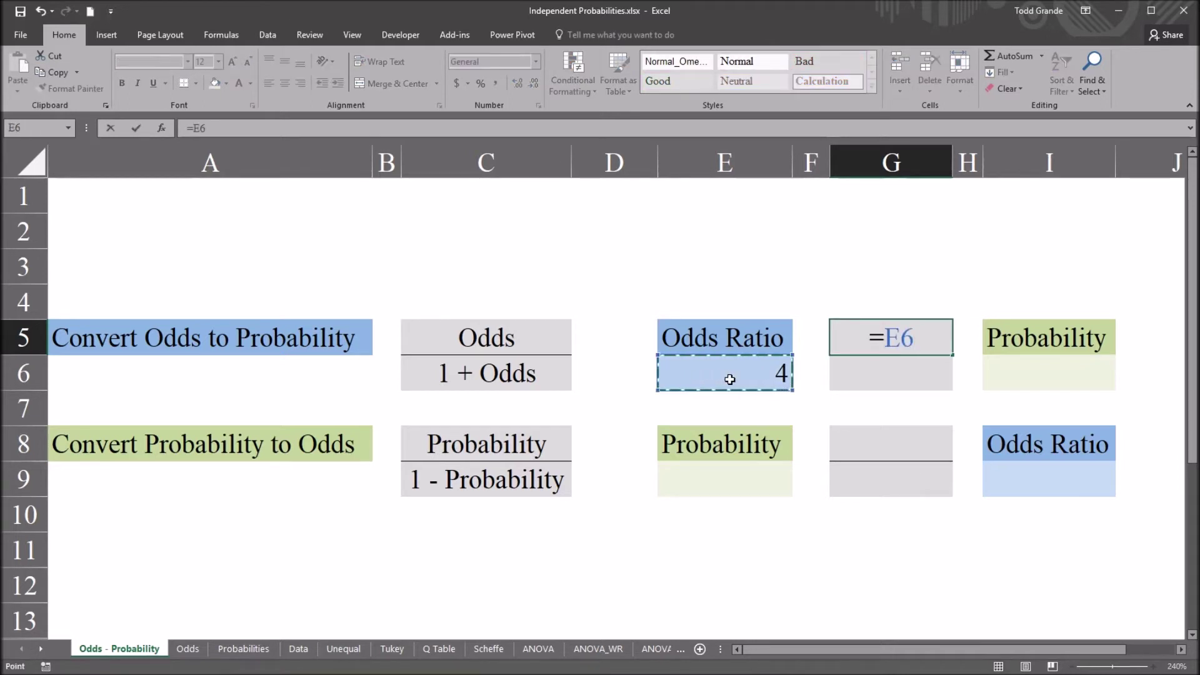
key(Return)
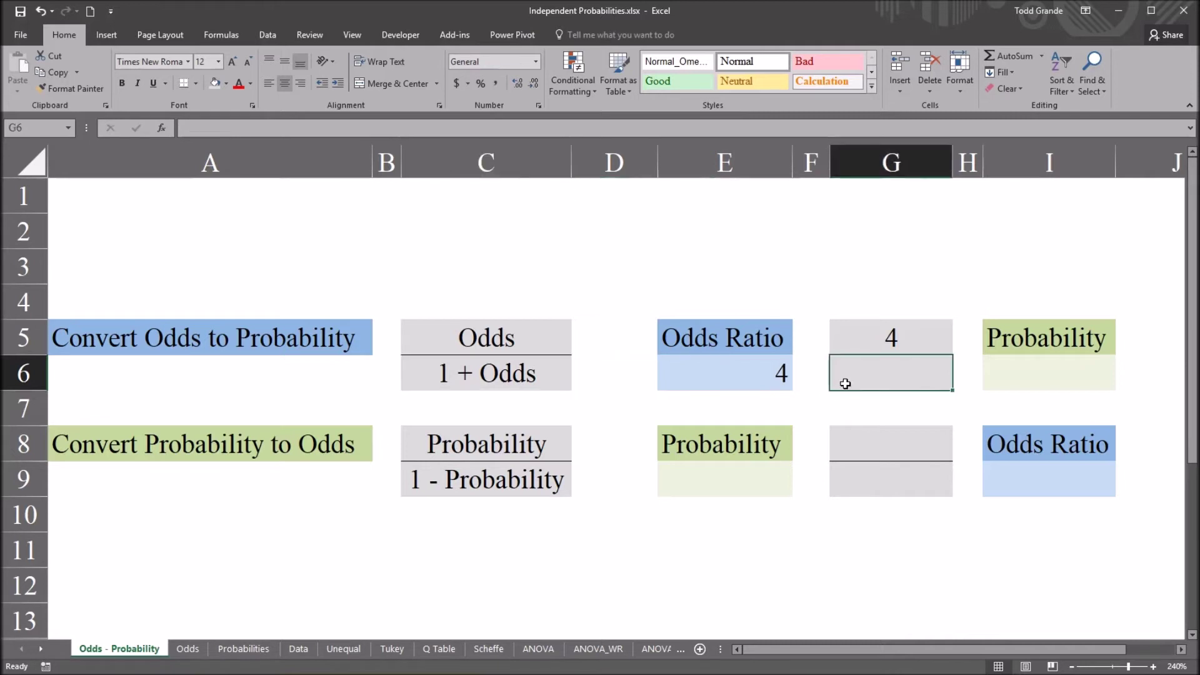
text(=1)
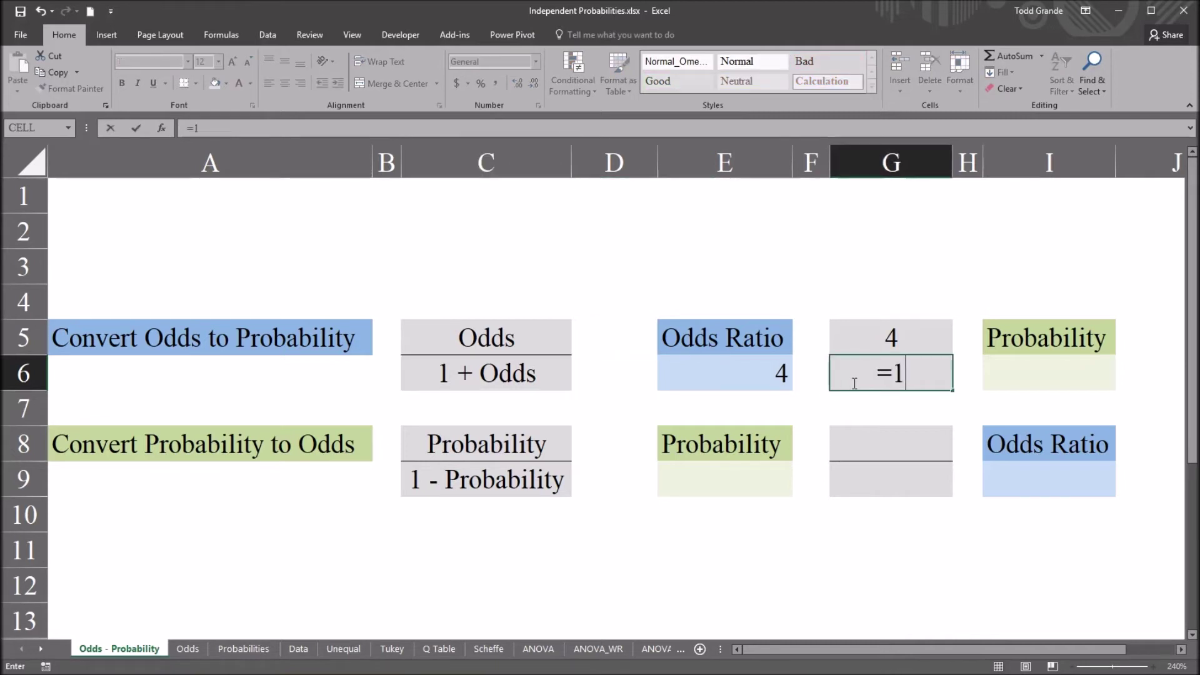
text(+)
click(734, 380)
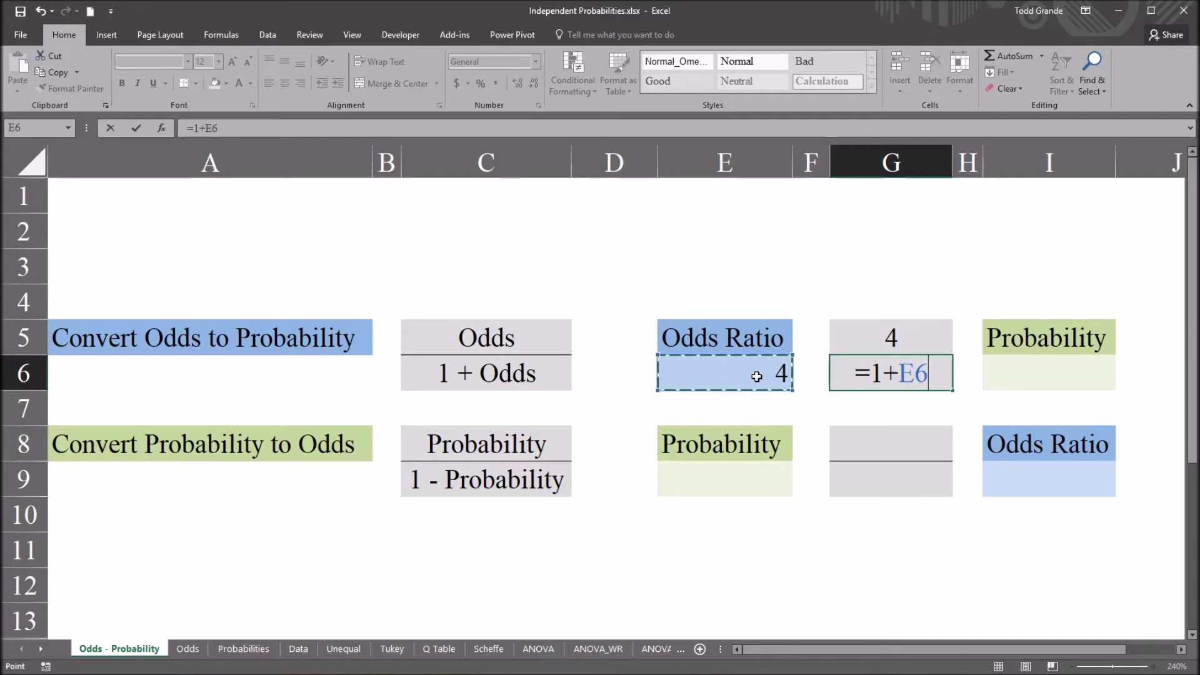
key(Return)
Step: Review the numerator G5 and denominator G6 cells together
click(860, 358)
click(859, 347)
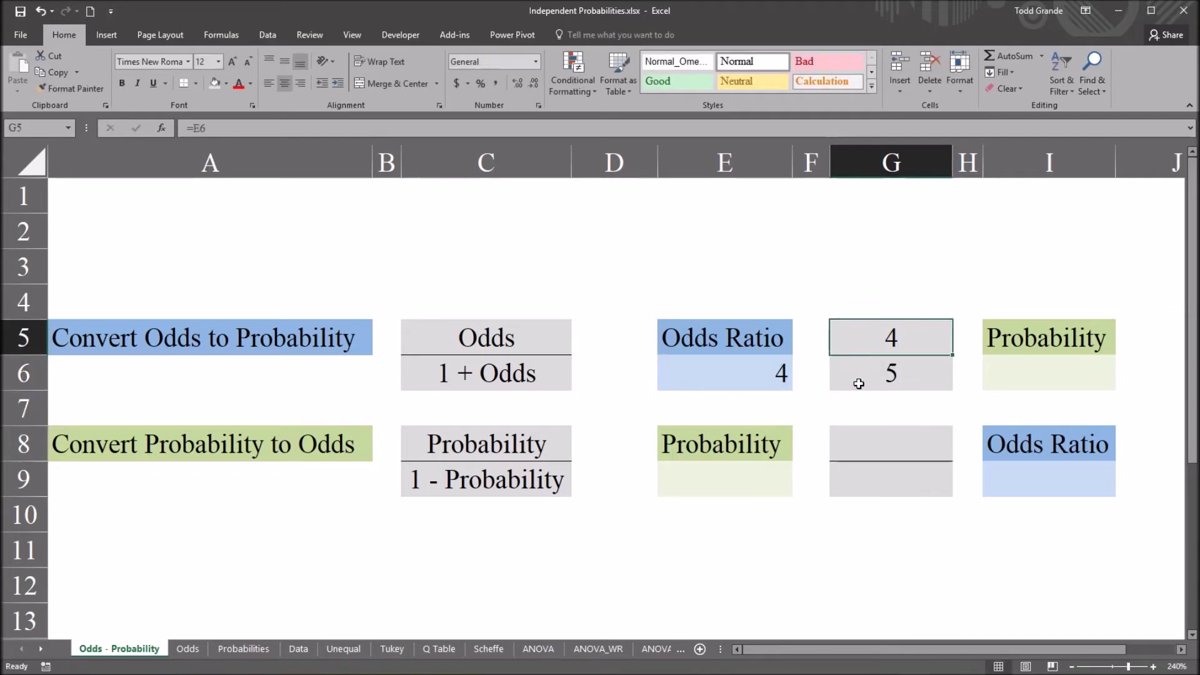
click(860, 381)
click(860, 343)
click(859, 371)
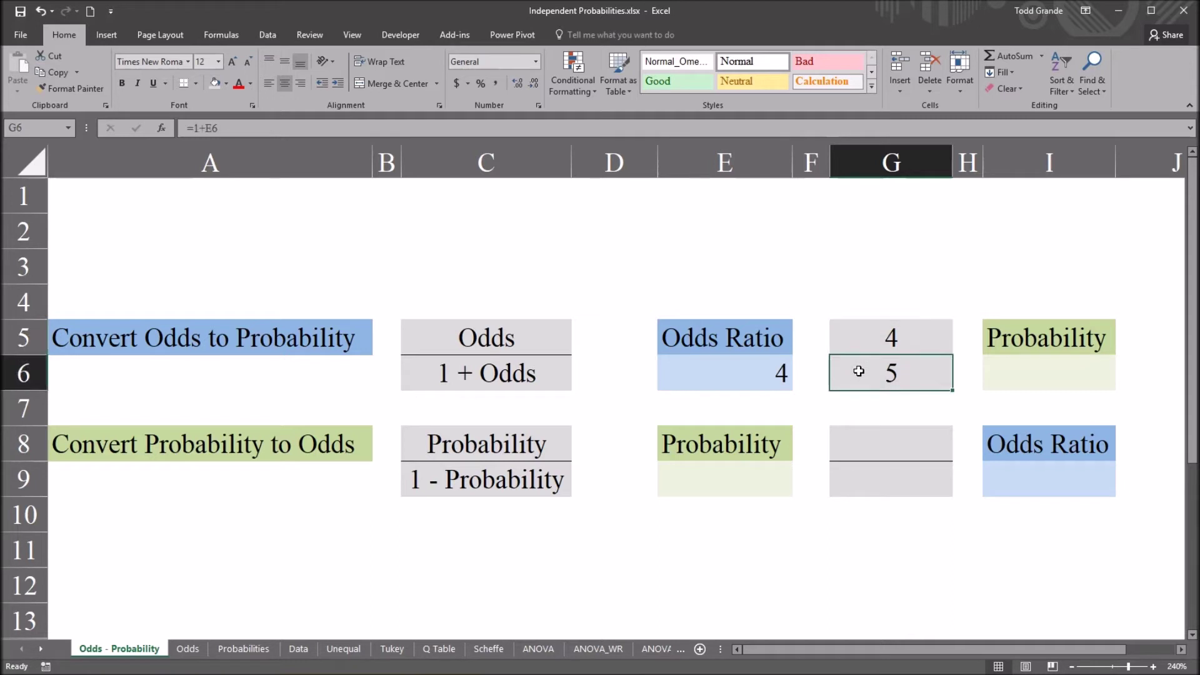
drag(859, 371, 858, 347)
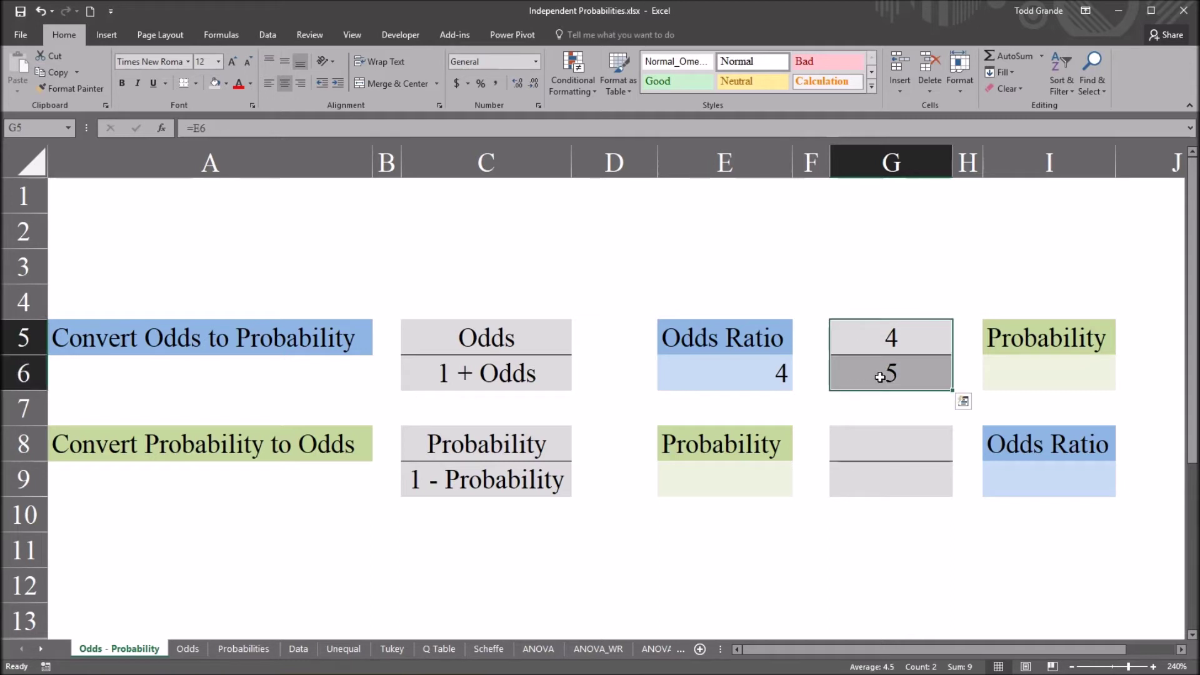
click(852, 337)
click(881, 382)
drag(881, 382, 879, 348)
click(878, 349)
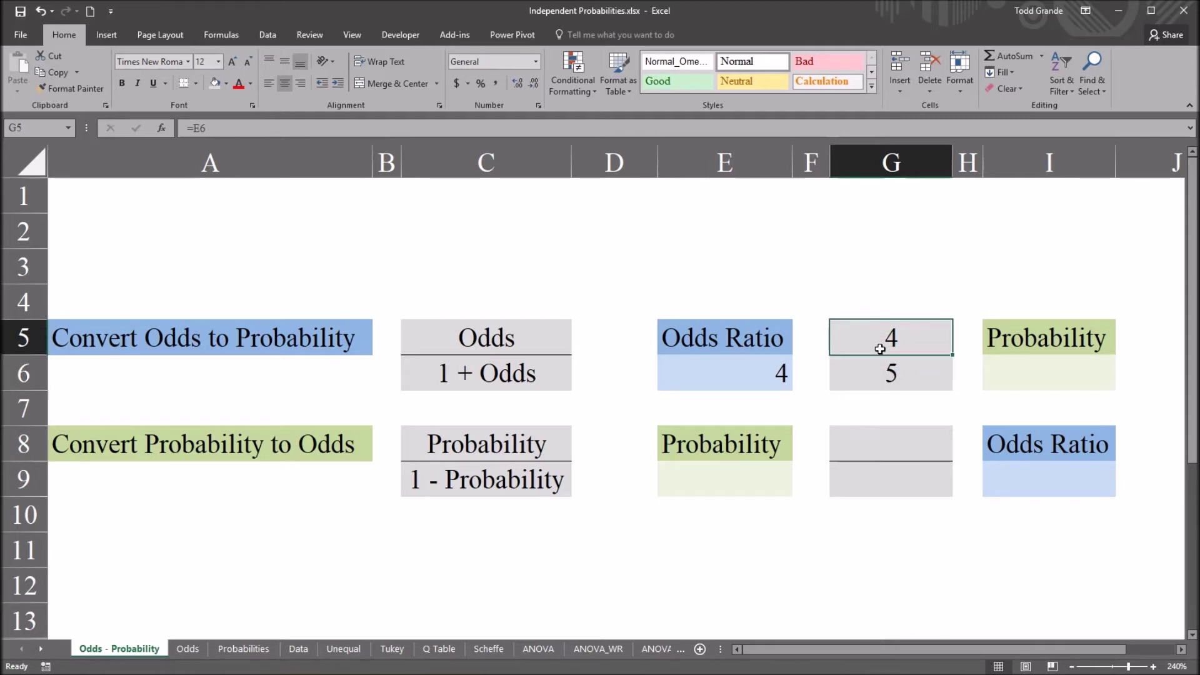
Step: Enter =G5/G6 in I6, giving a probability of 80.00%
click(1036, 378)
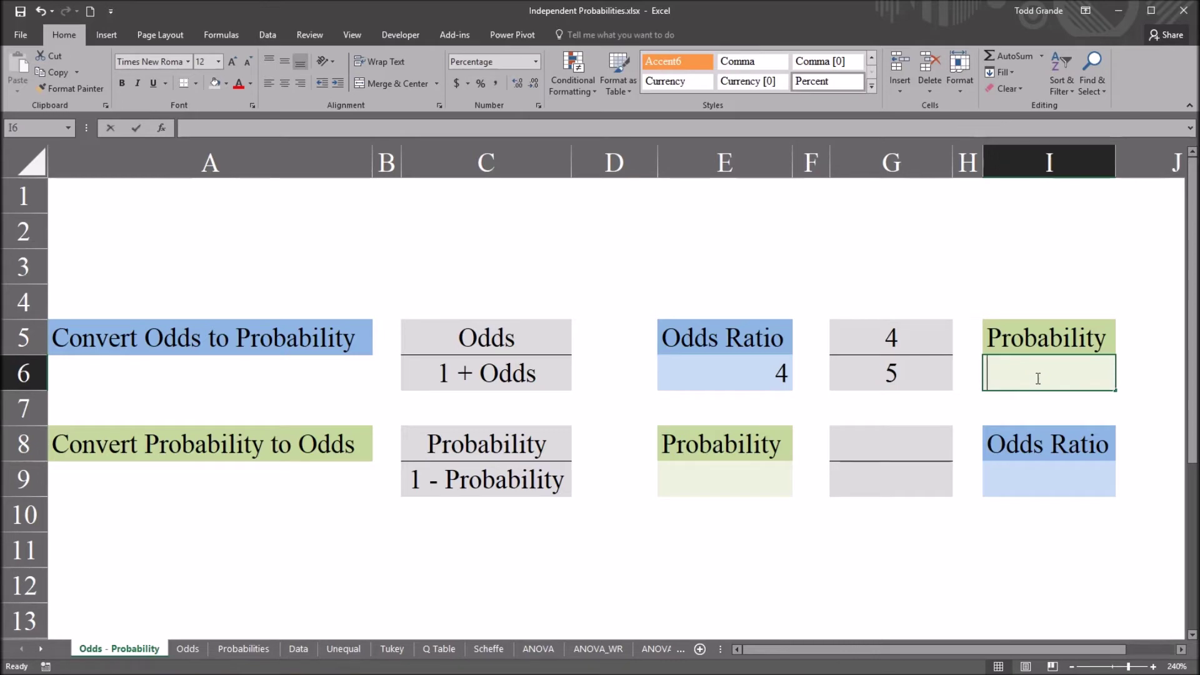
text(=)
click(895, 339)
text(/)
click(893, 378)
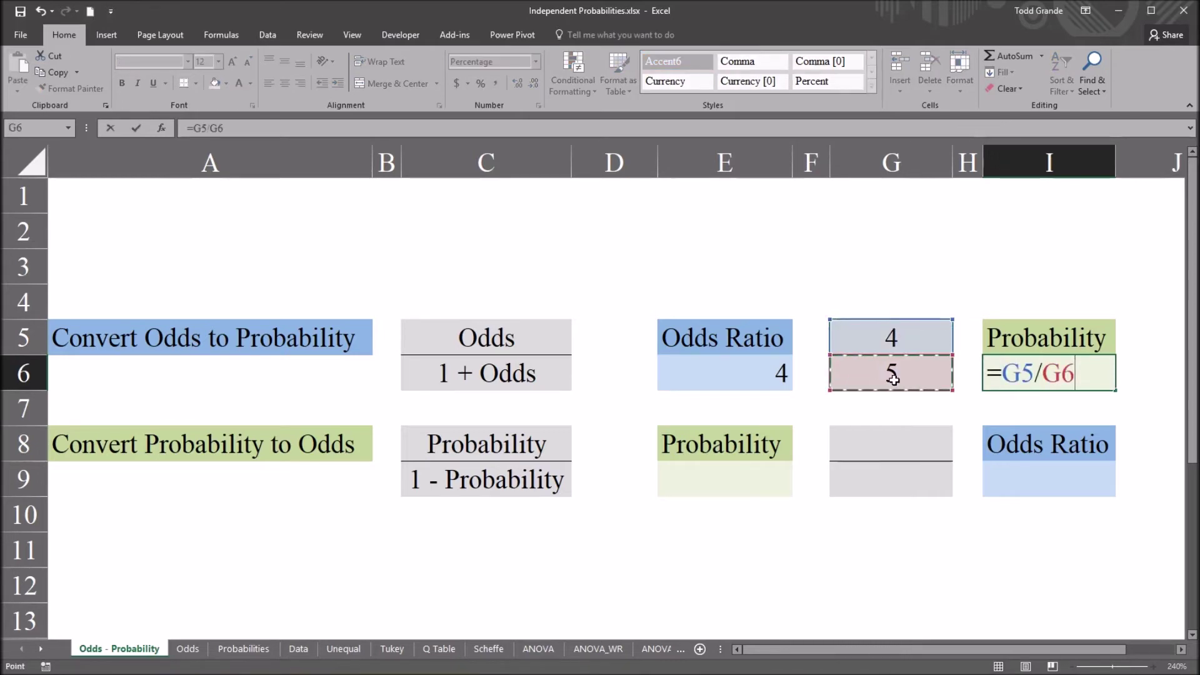
key(Return)
click(1019, 378)
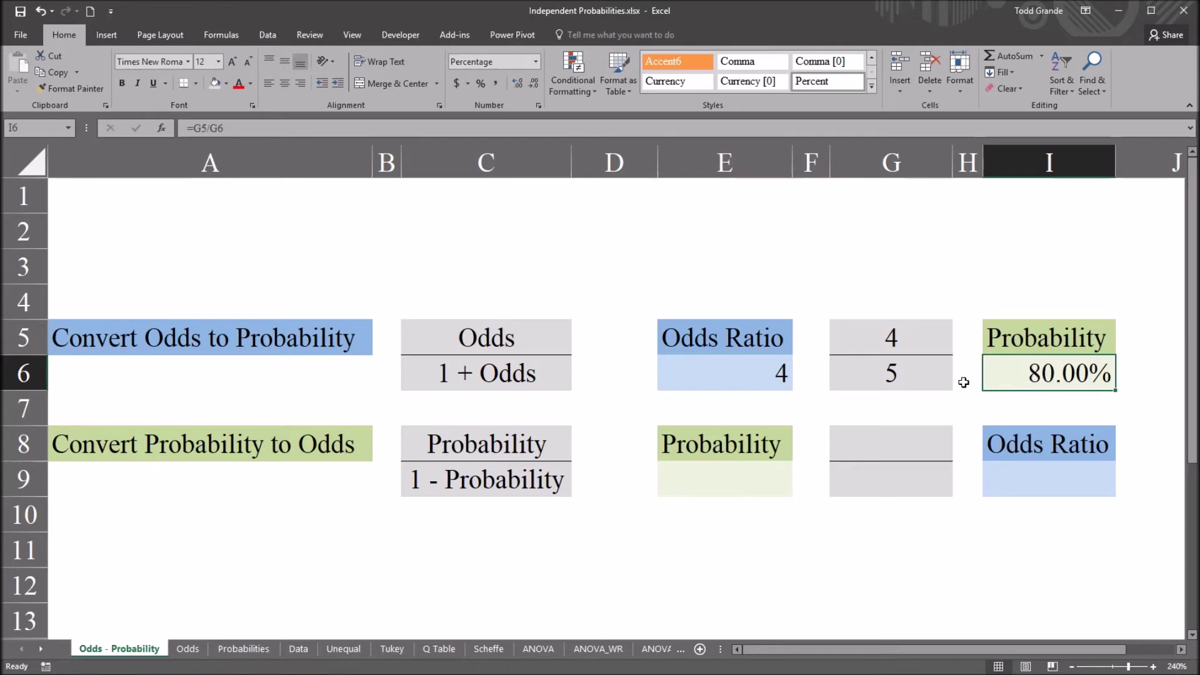
click(713, 480)
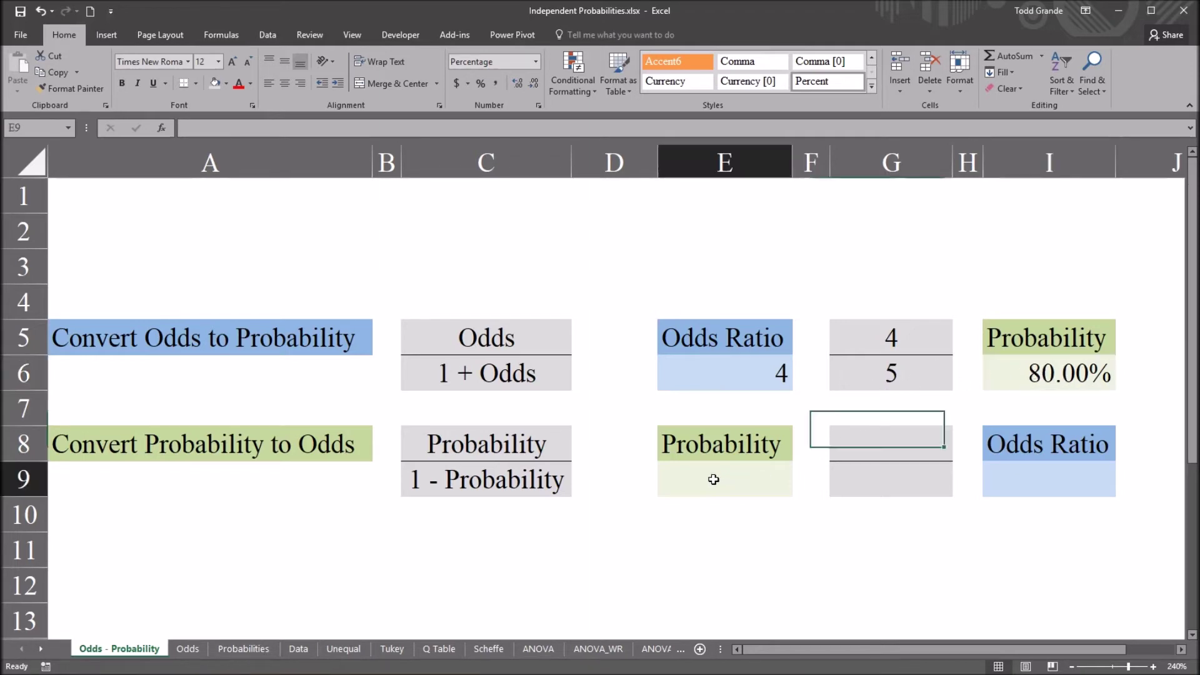
Step: Enter 80 in cell E9 as the probability input, shown as 80%
click(1047, 477)
click(732, 483)
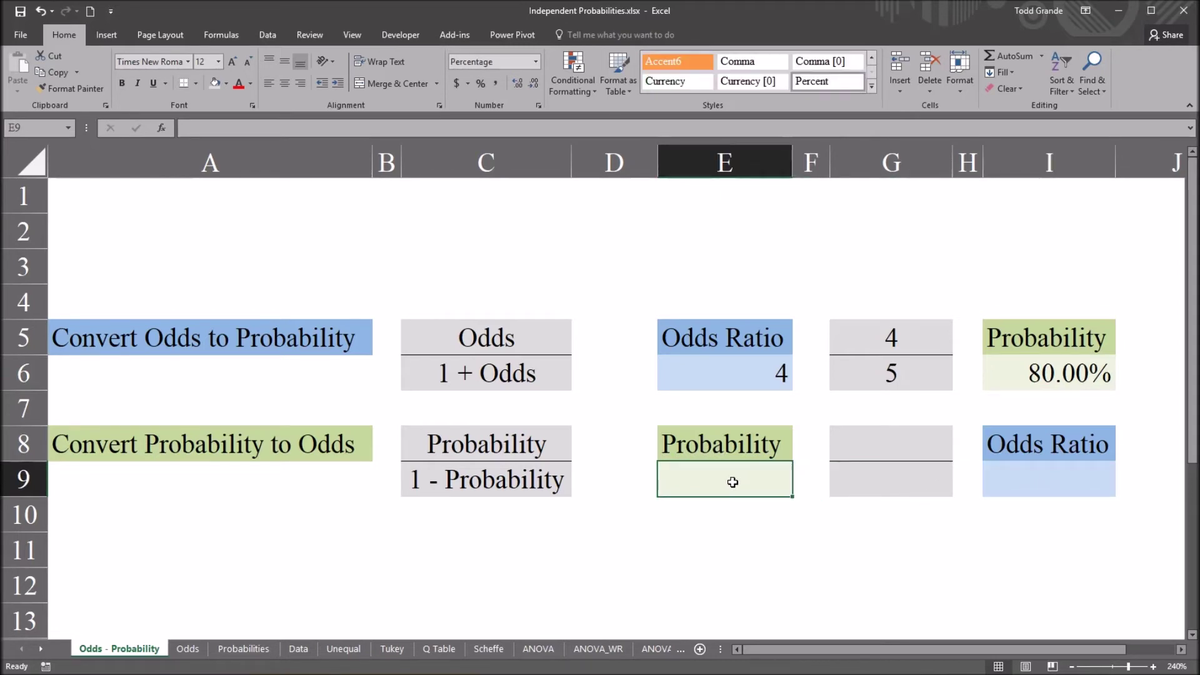
text(80)
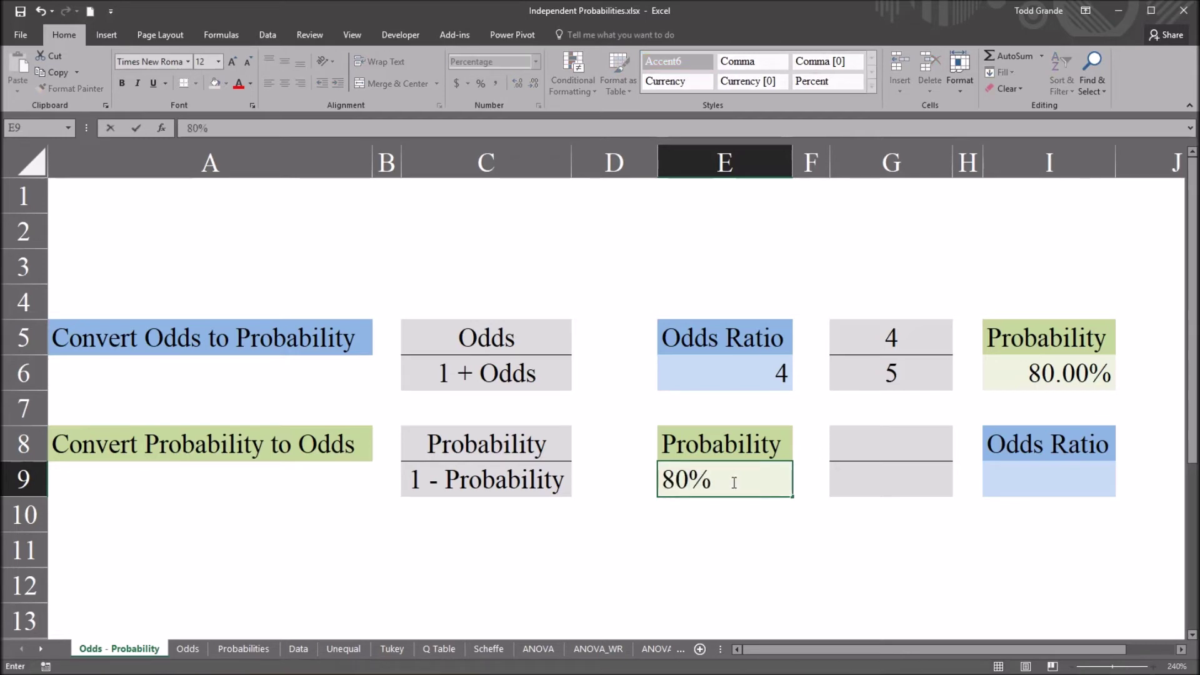
key(Return)
click(728, 483)
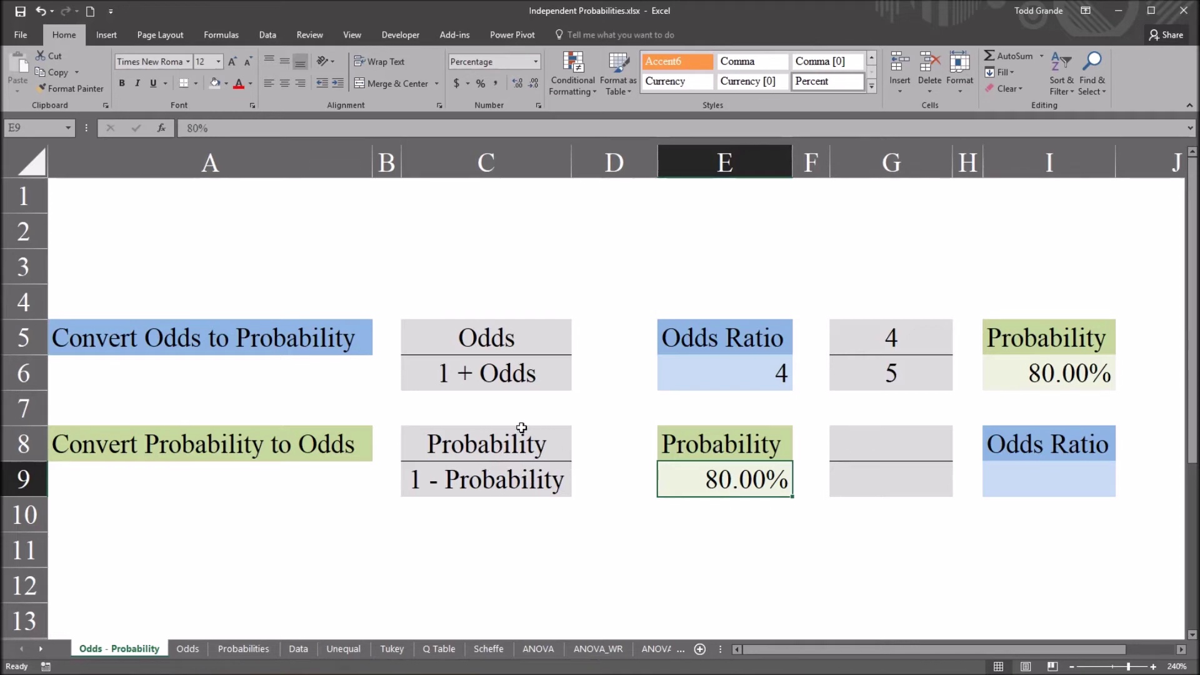
Step: Compare the Probability and 1 - Probability labels with the Odds and 1 + Odds labels
click(492, 449)
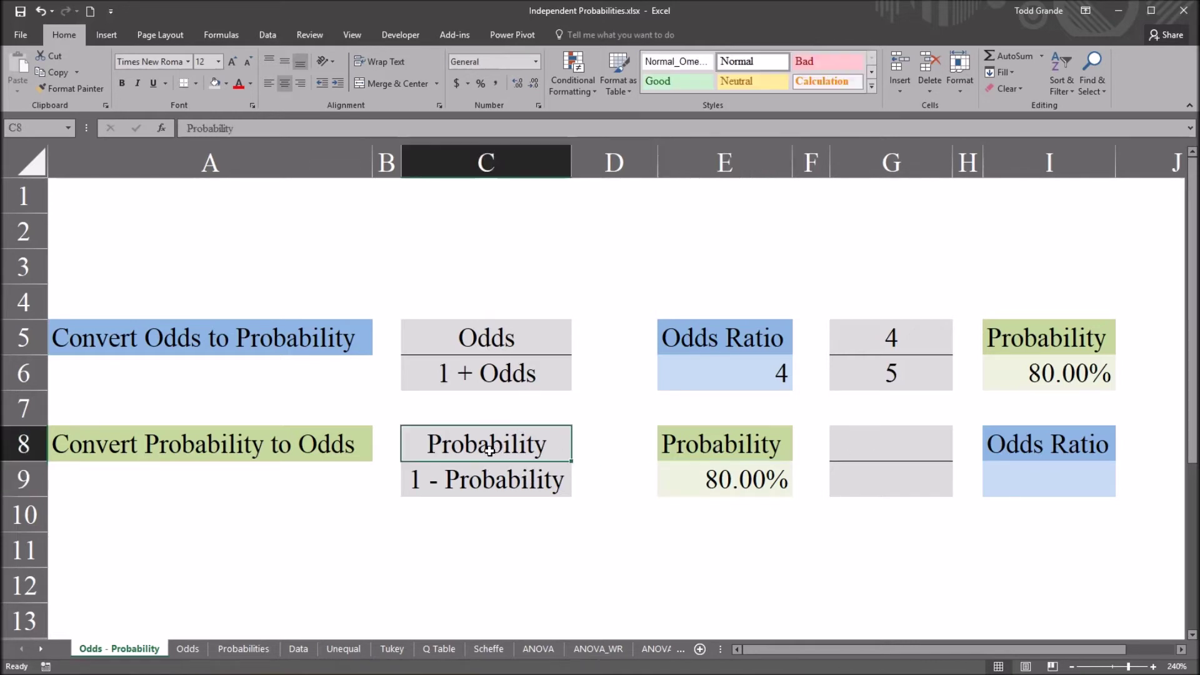
click(476, 486)
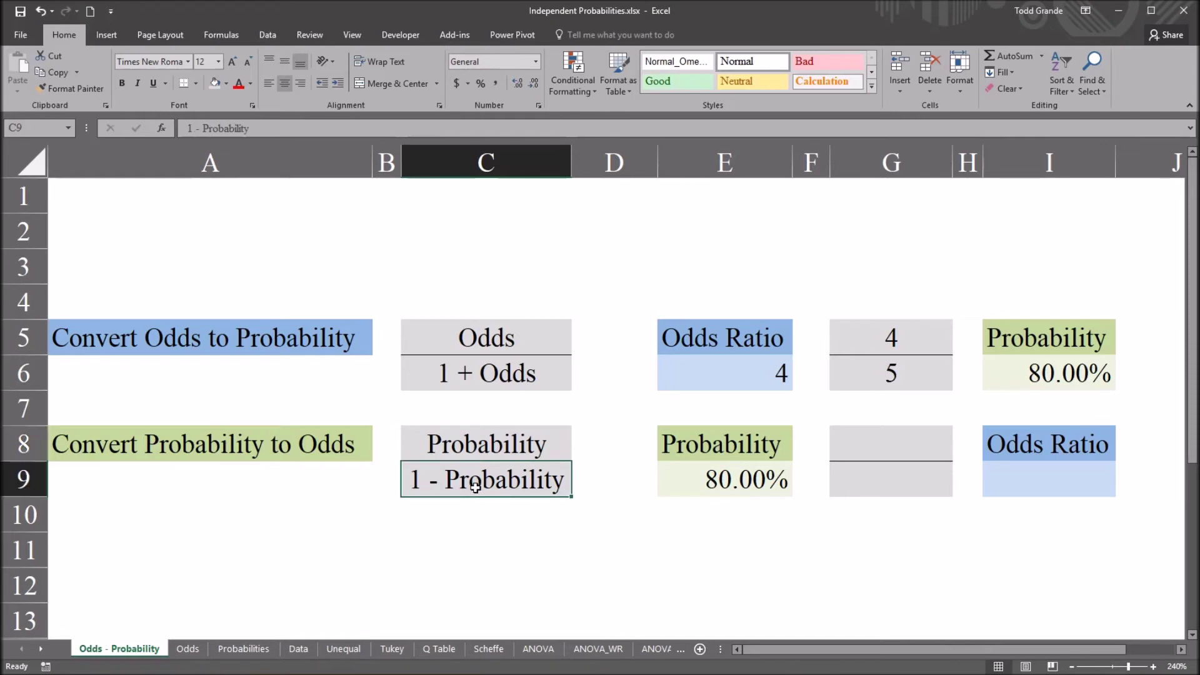
click(488, 339)
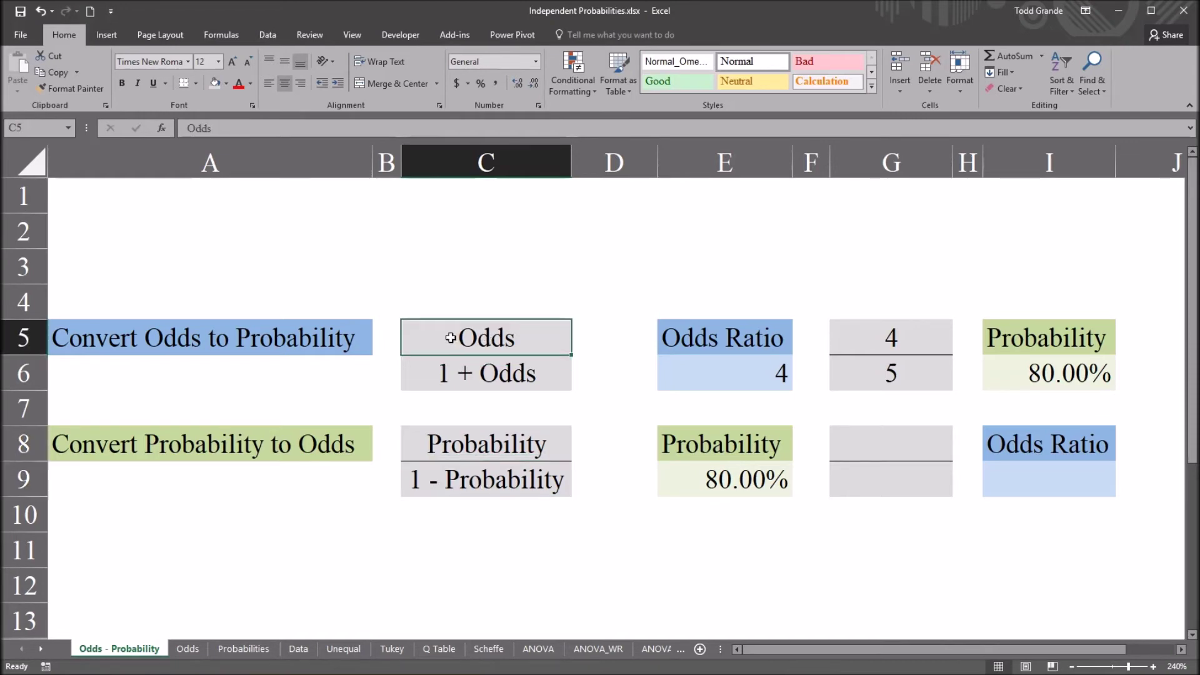
click(468, 375)
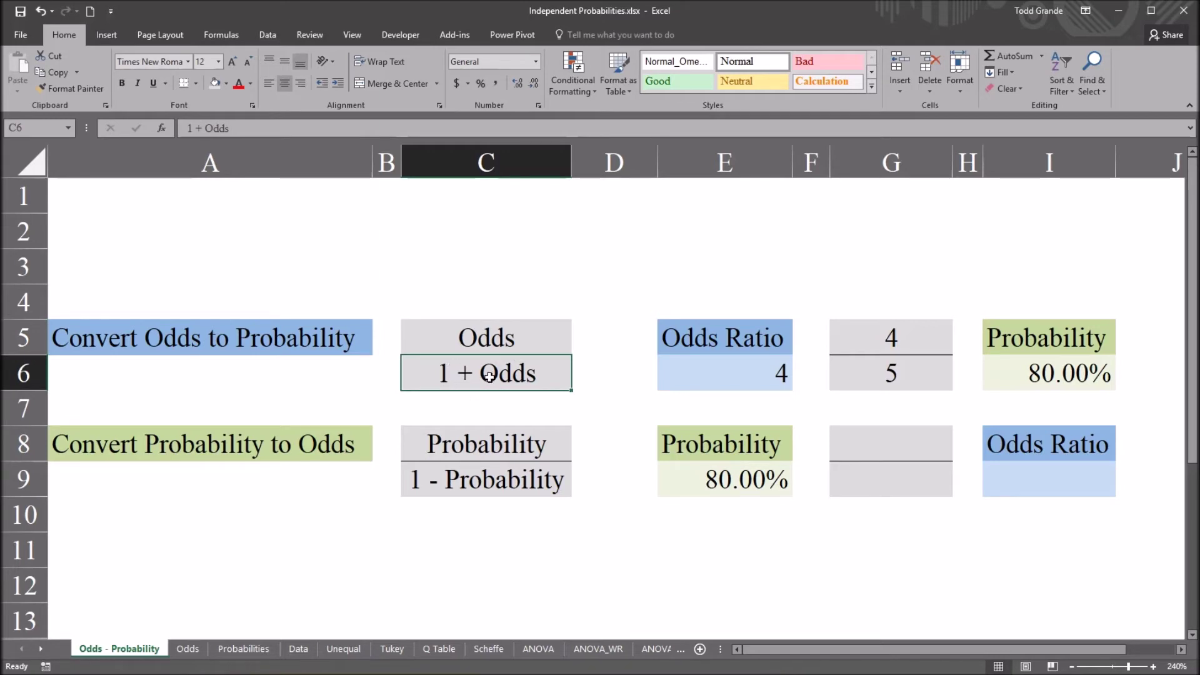
click(473, 480)
click(486, 375)
click(466, 489)
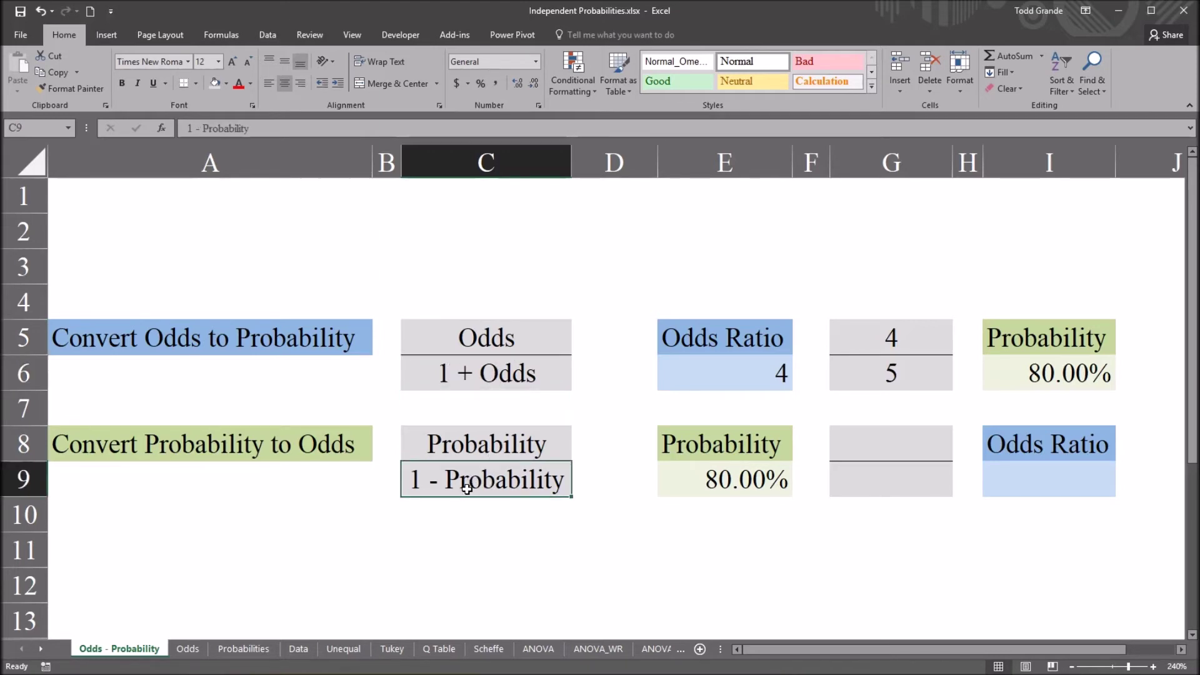
click(500, 451)
click(859, 453)
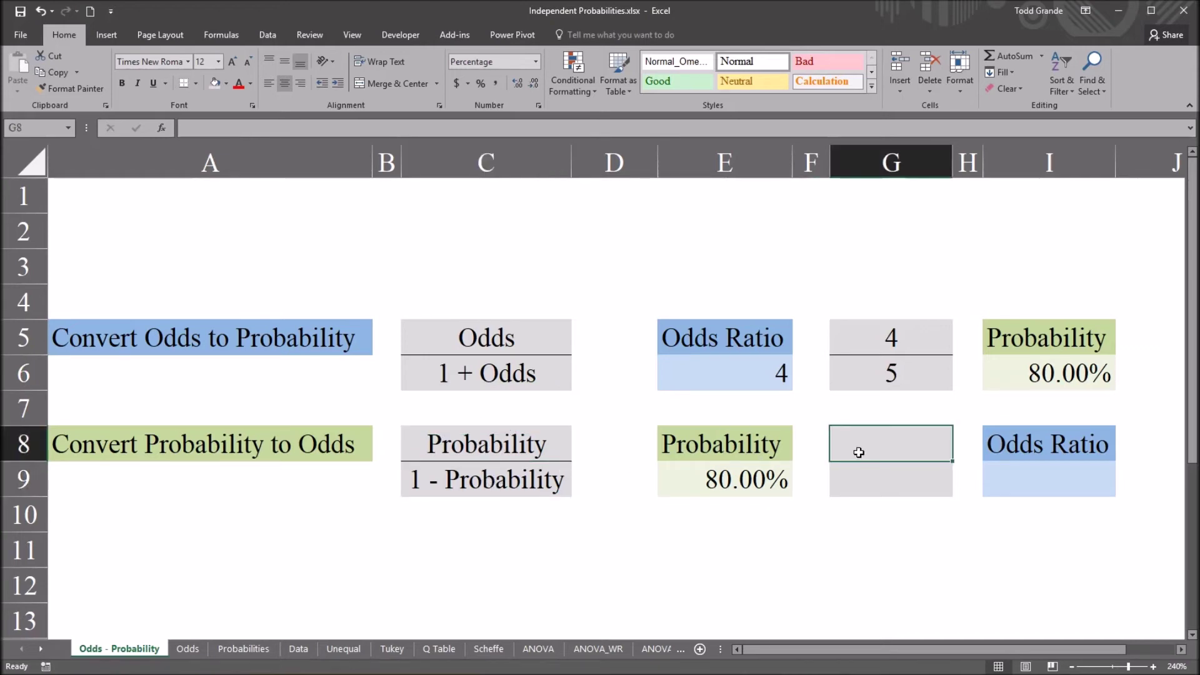
Step: Enter =E9 in G8 and =1-E9 in G9, giving 80.00% and 20.00%
text(=)
click(734, 479)
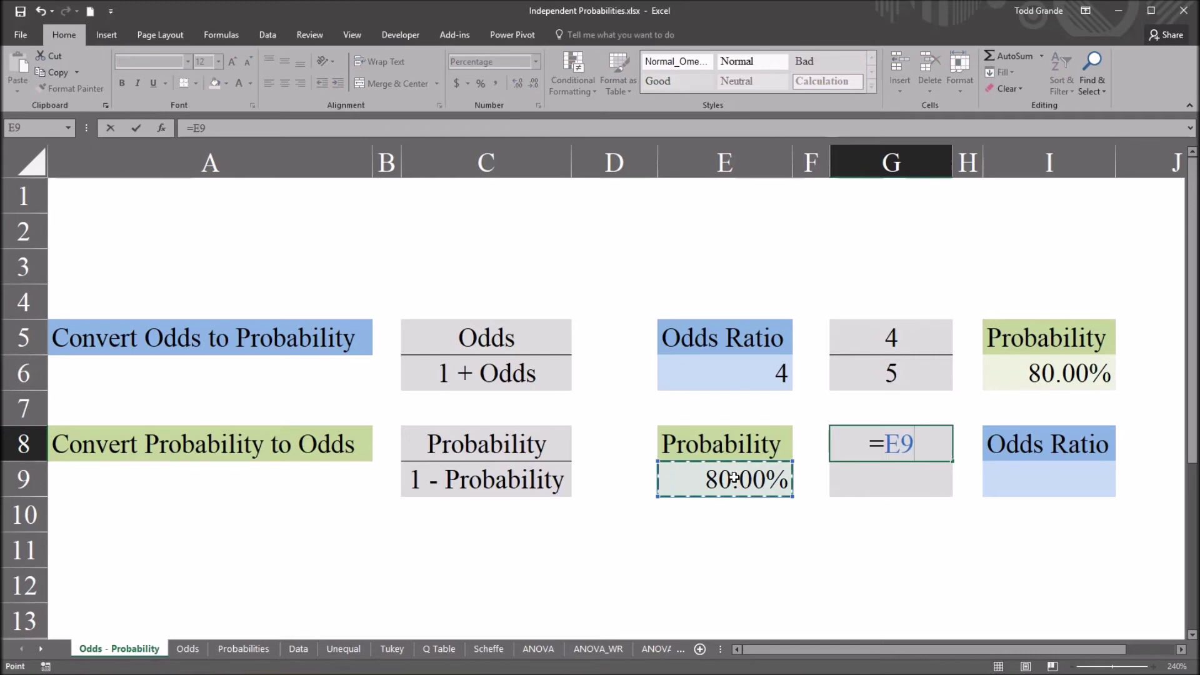
key(Return)
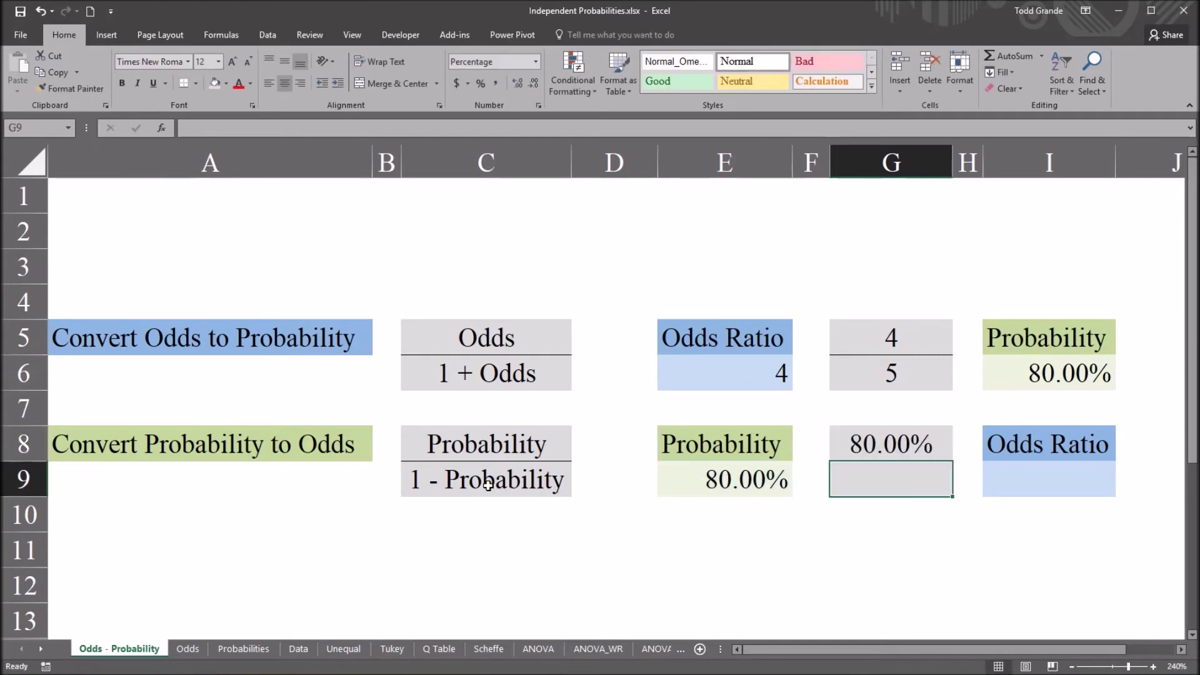
text(=1-)
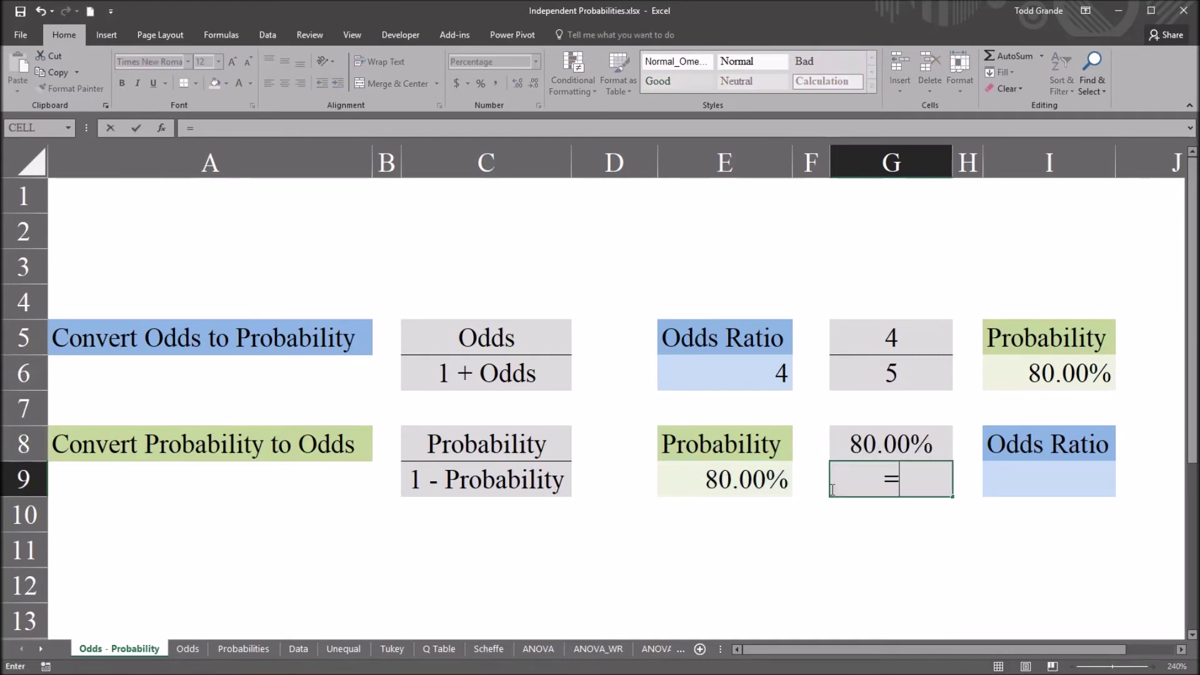
click(752, 480)
key(Return)
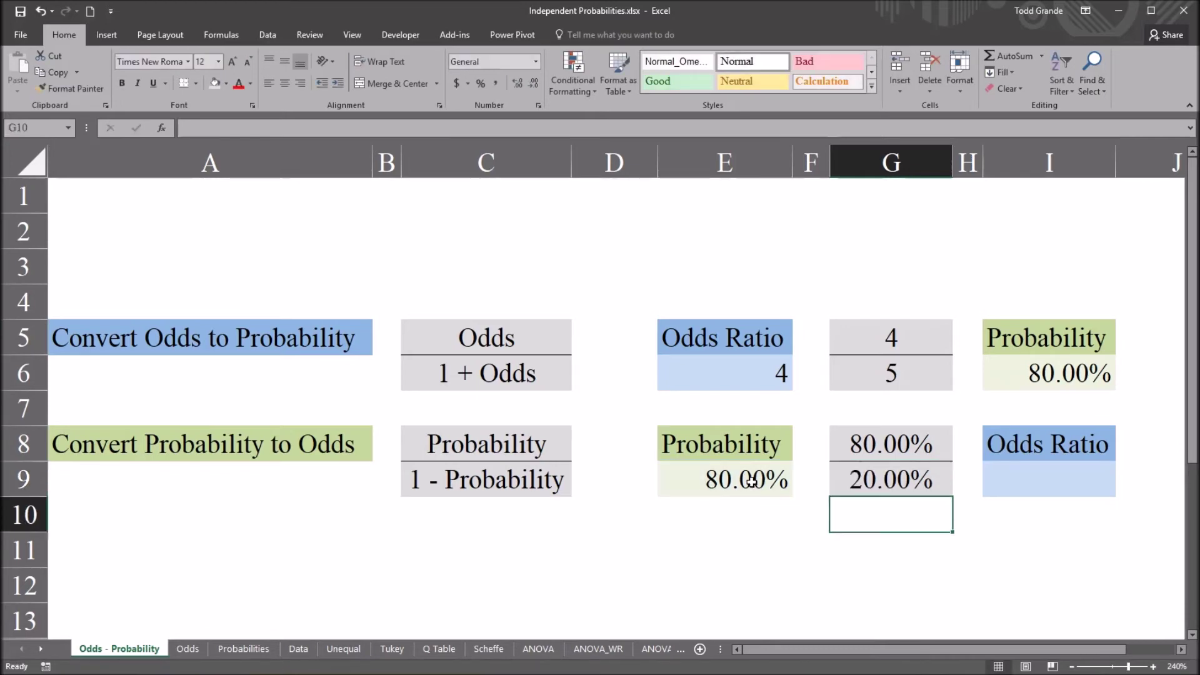
click(898, 482)
click(875, 446)
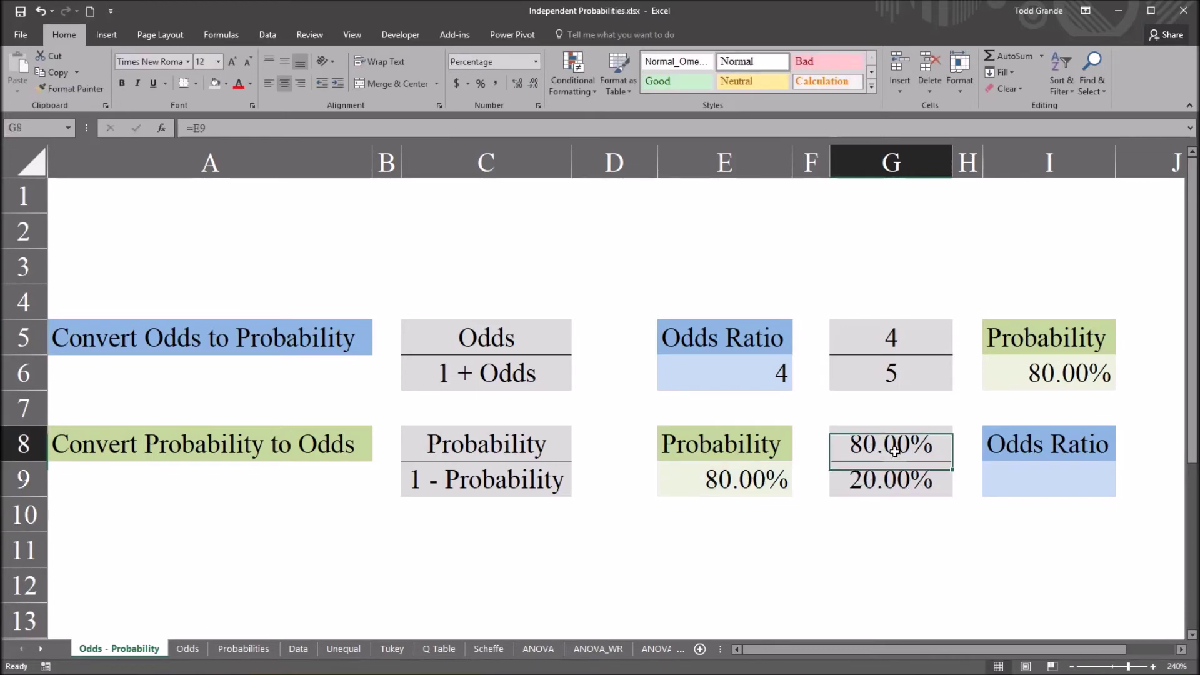
click(880, 482)
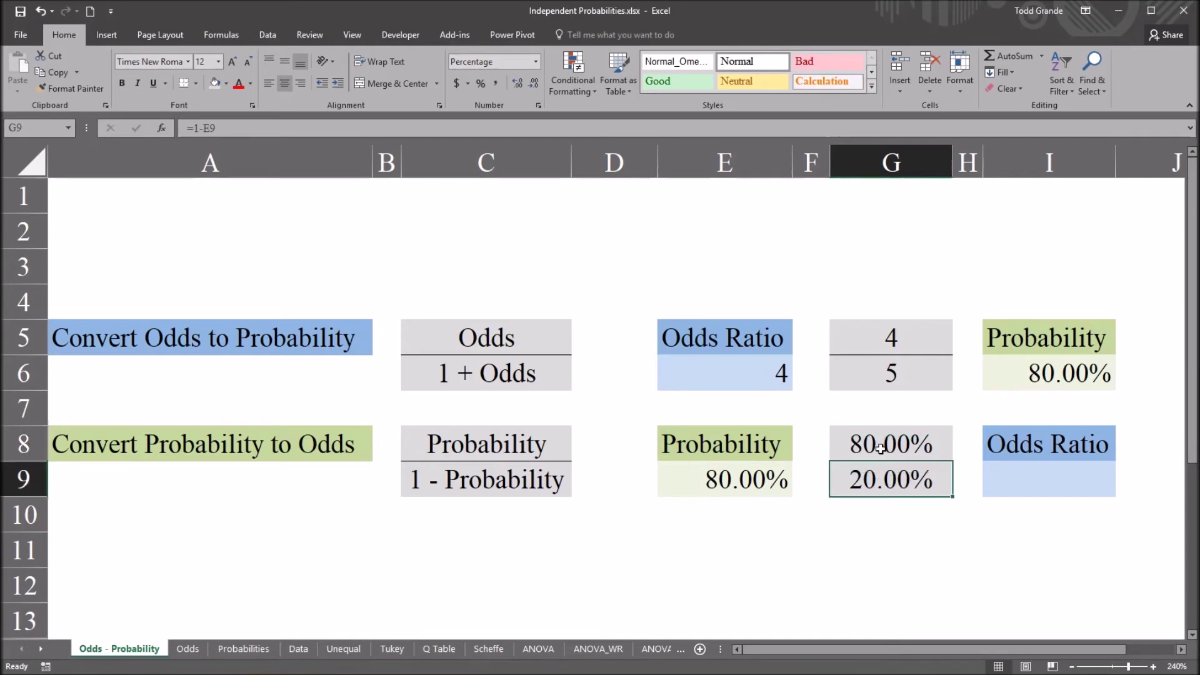
drag(886, 456, 886, 480)
Step: Enter =G8/G9 in I9, giving an odds ratio of 4.00
click(1027, 484)
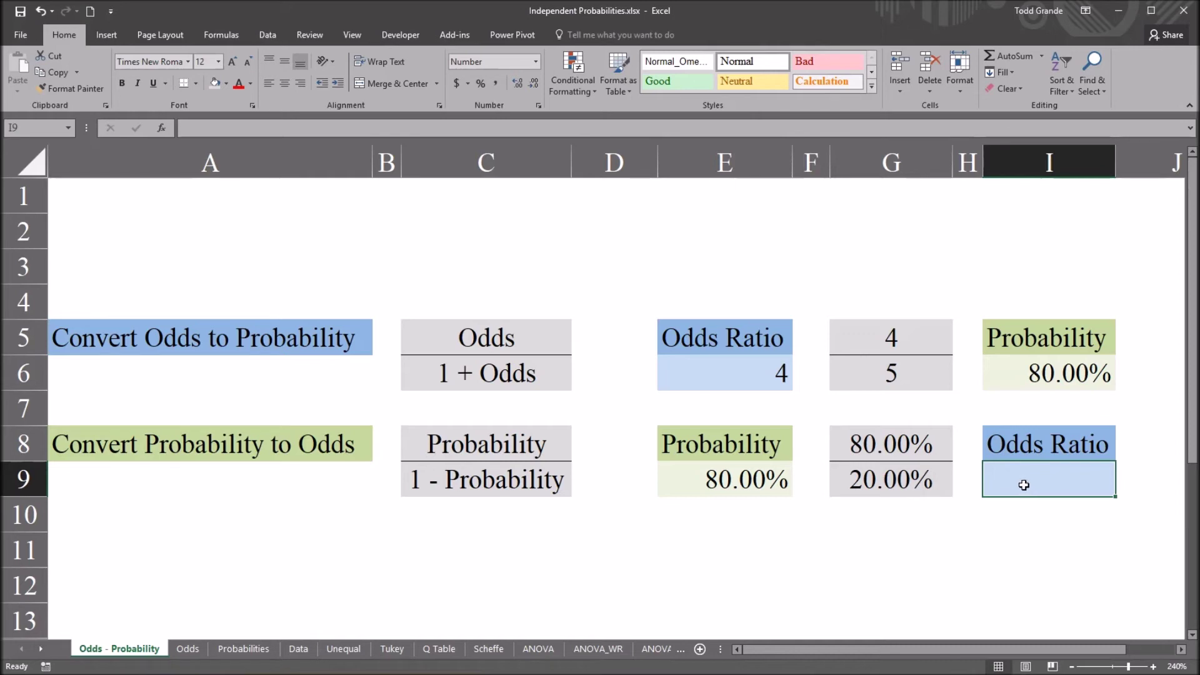
text(=)
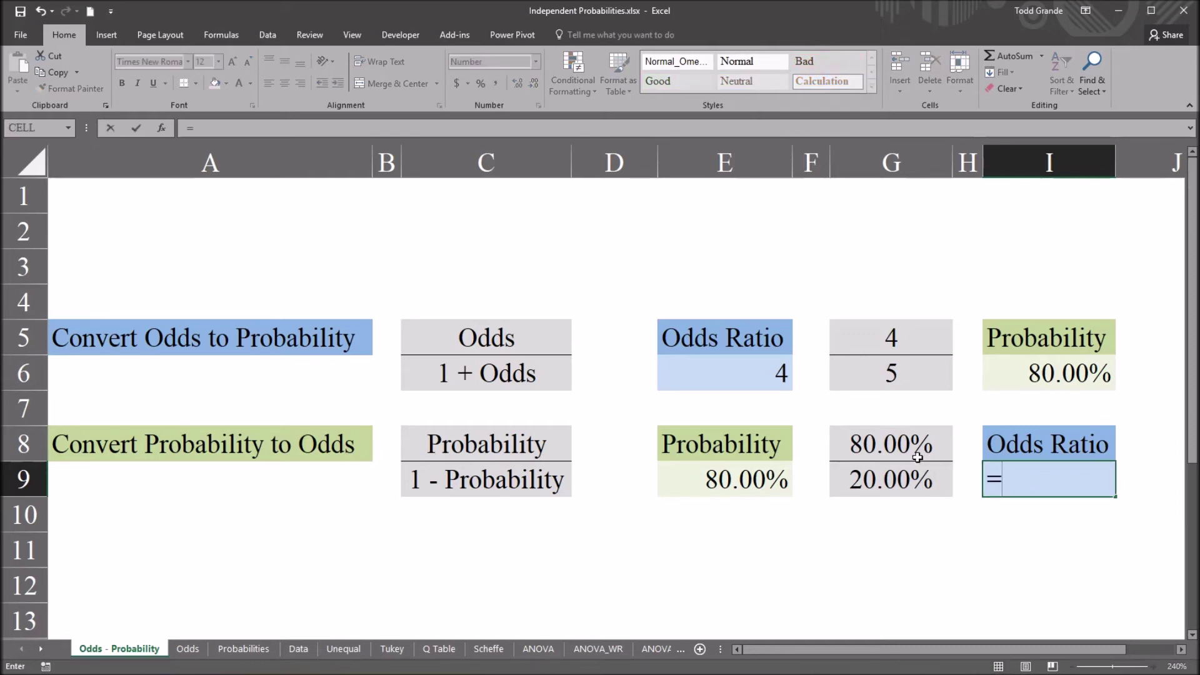
click(891, 449)
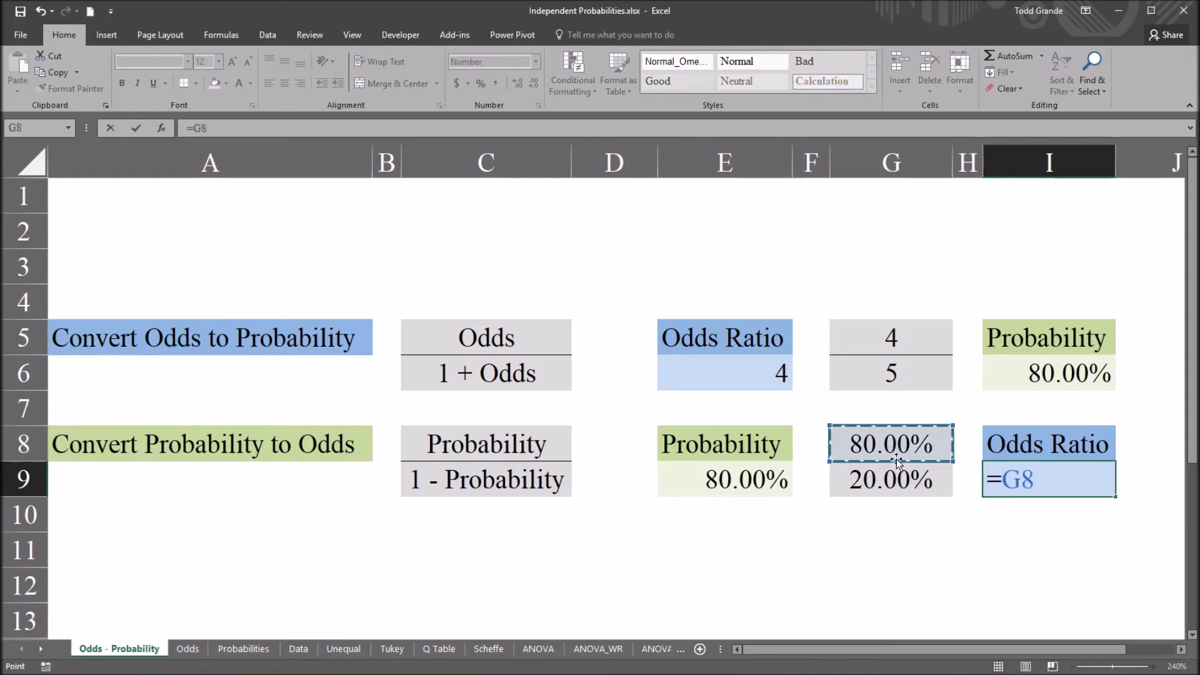
text(/)
click(887, 486)
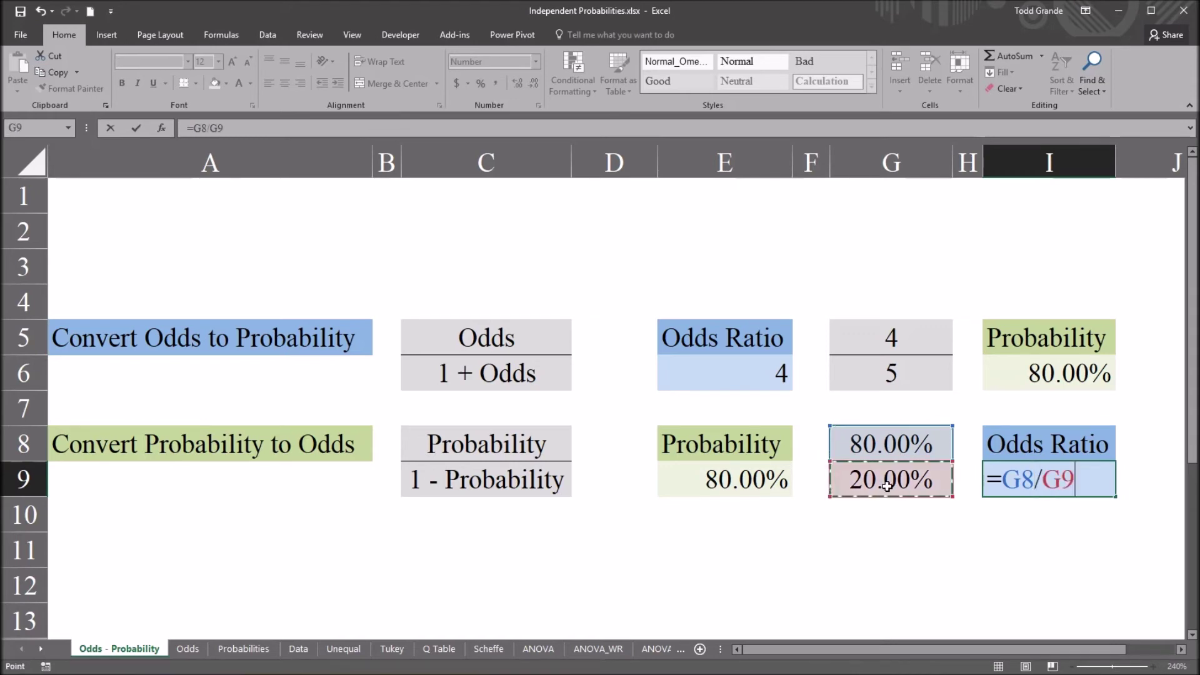
key(Return)
click(1016, 490)
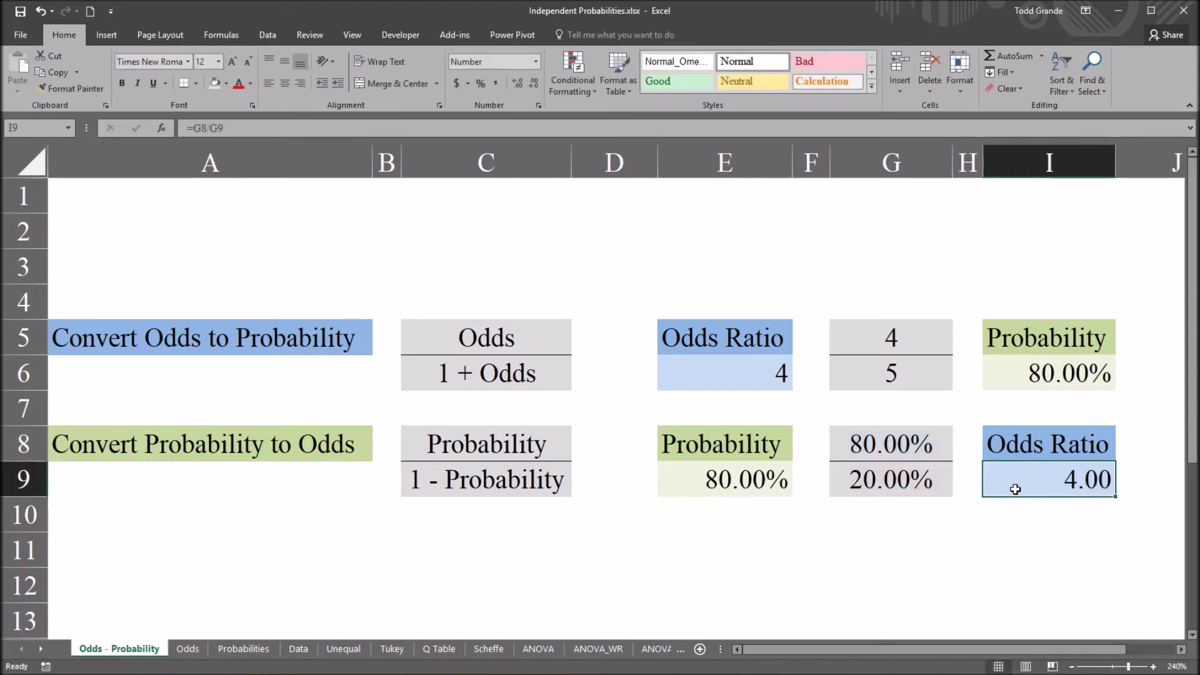